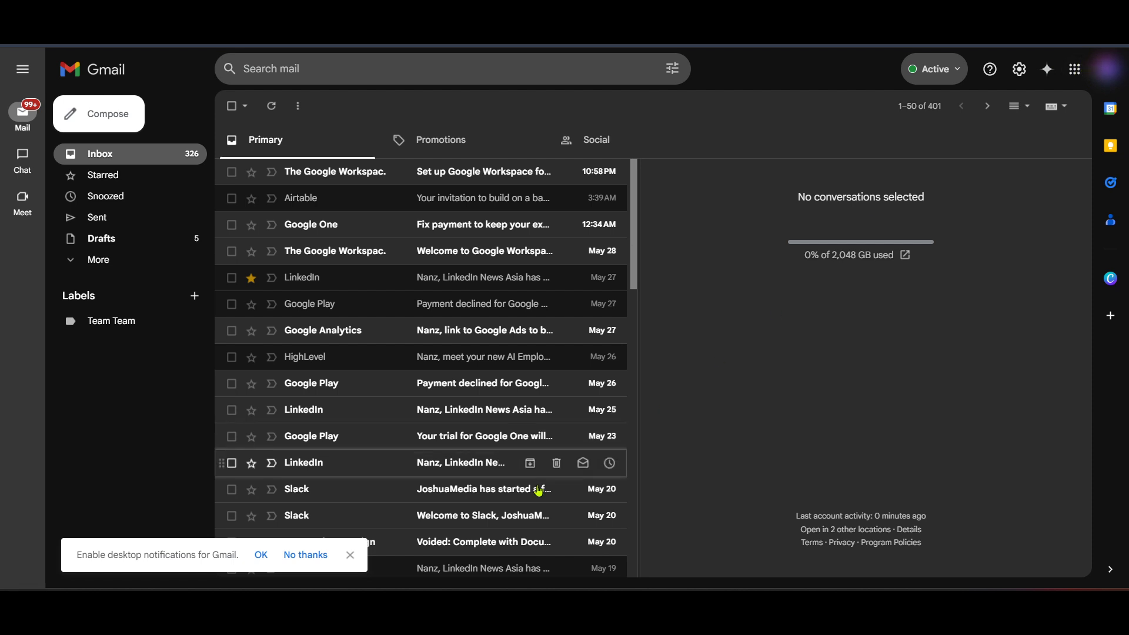
pyautogui.click(350, 556)
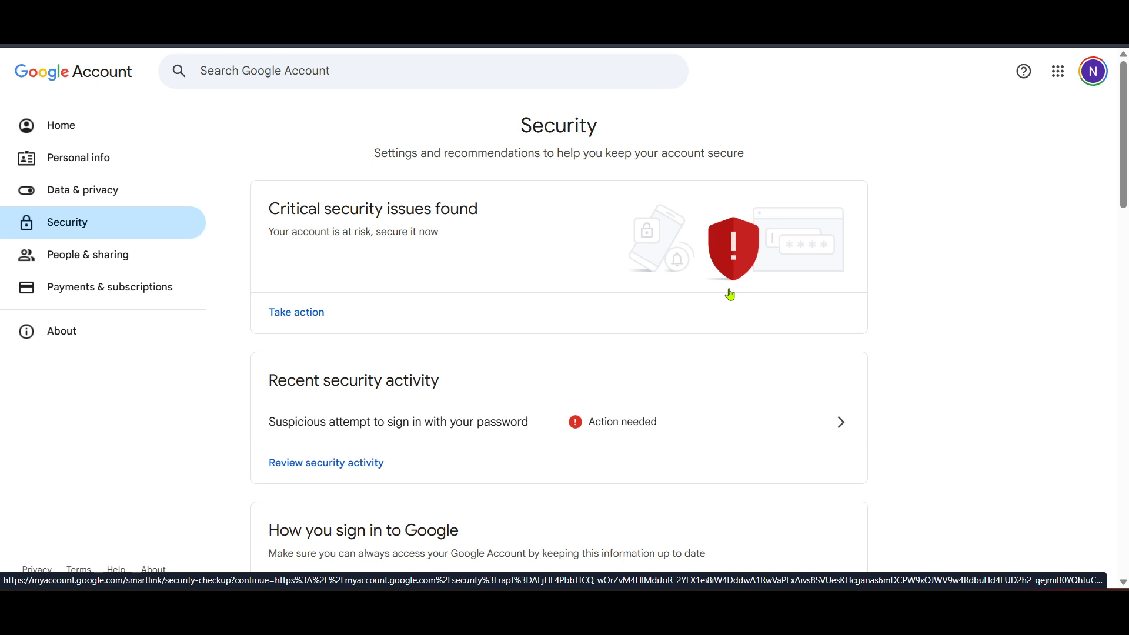
pyautogui.scroll(-1, 730, 293)
pyautogui.scroll(-2, 730, 295)
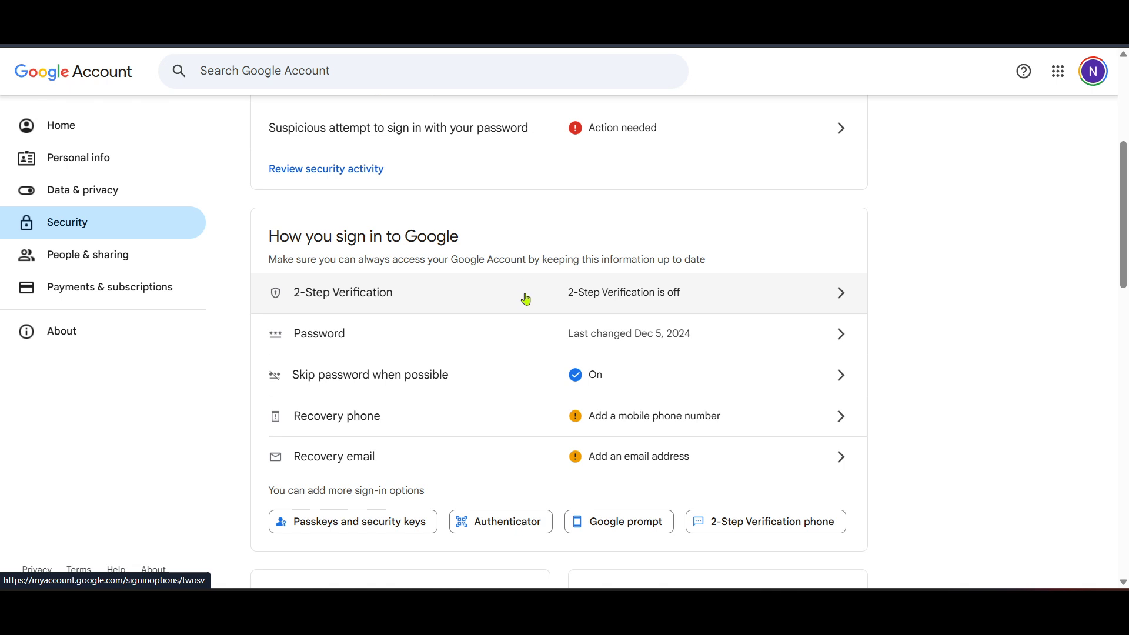
# Step: Open the 2-Step Verification settings page from the Security page
pyautogui.click(563, 298)
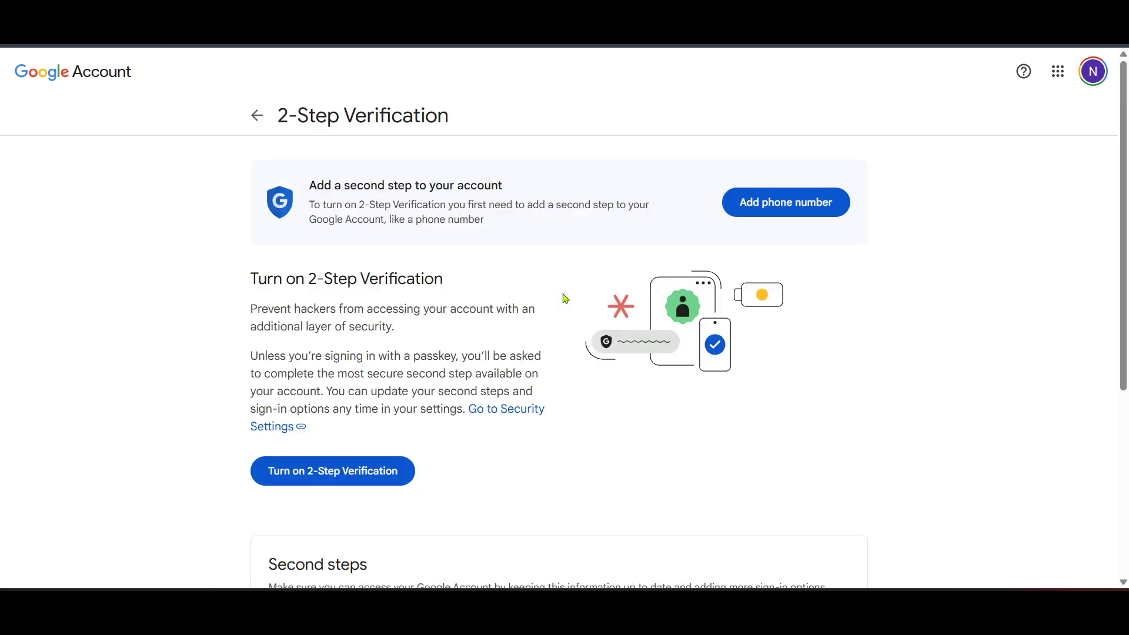
pyautogui.scroll(-3, 563, 298)
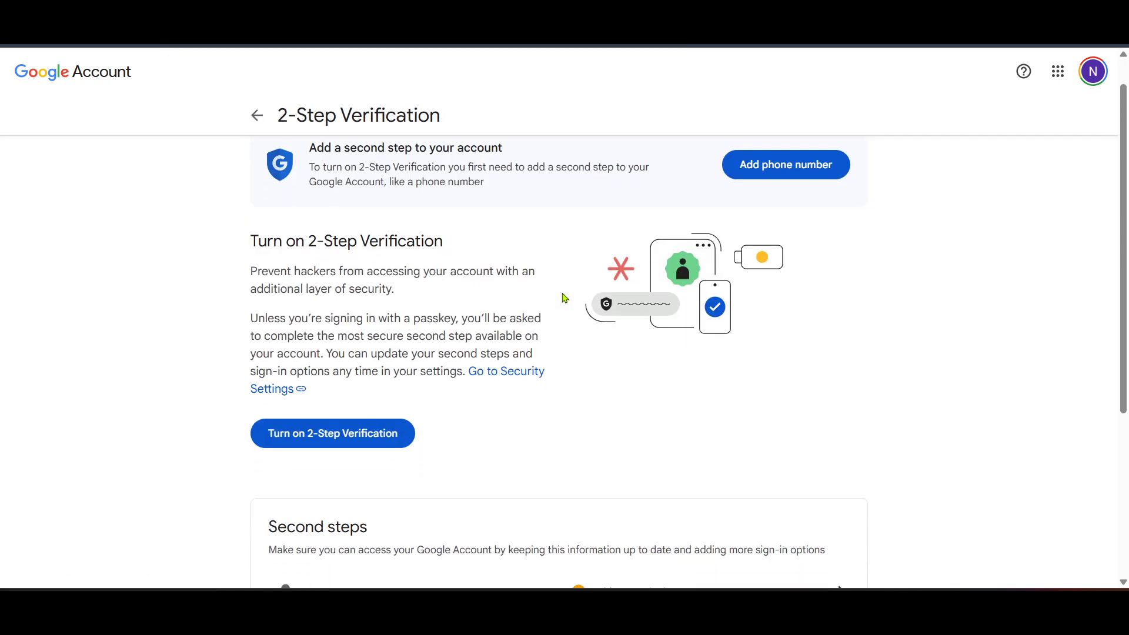
pyautogui.scroll(-2, 563, 299)
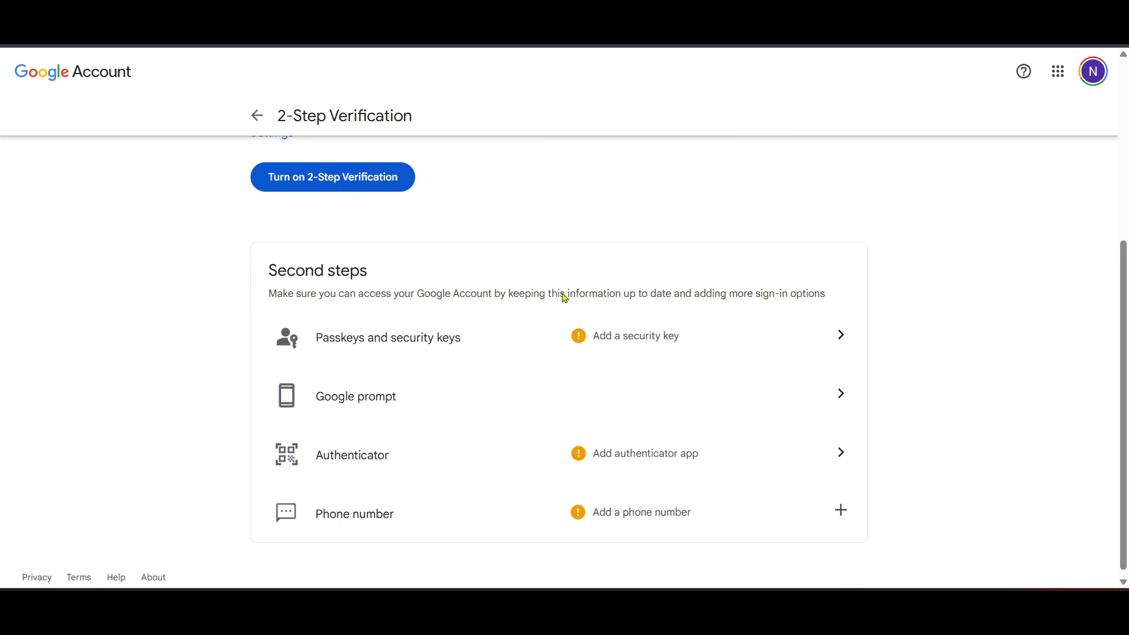
pyautogui.scroll(-1, 563, 299)
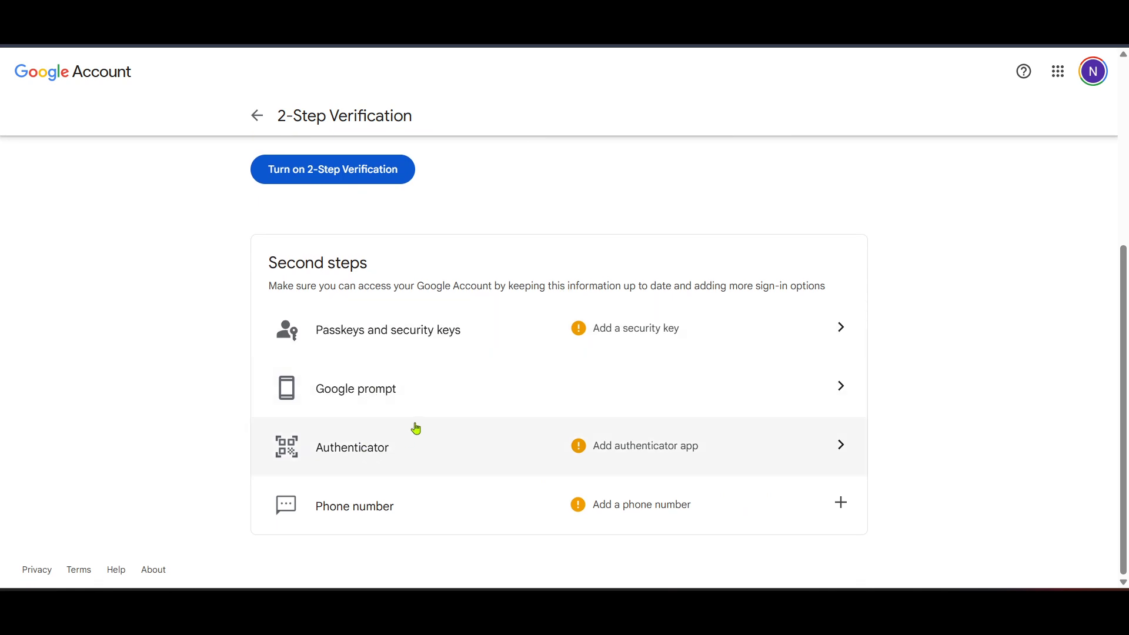